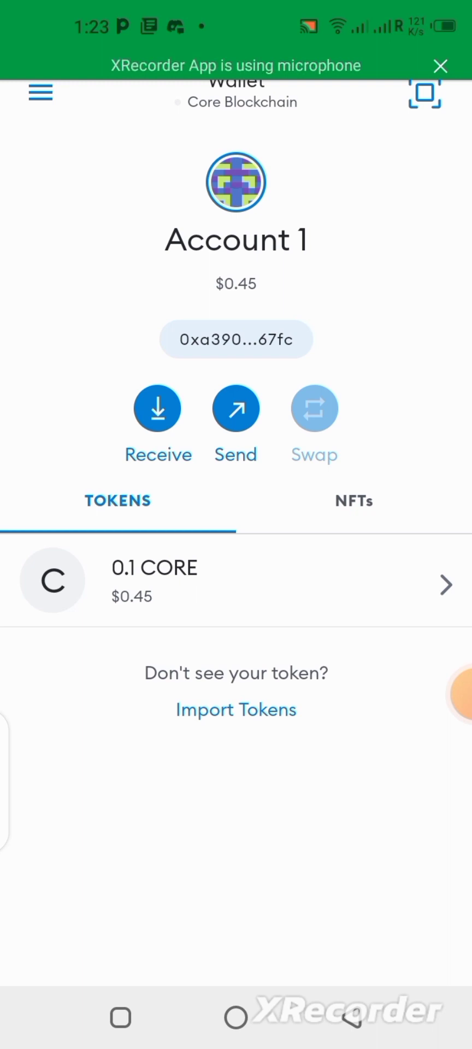
# Step: Bring up the MetaMask side drawer over the Account 1 wallet holding 0.1 CORE
pyautogui.click(461, 694)
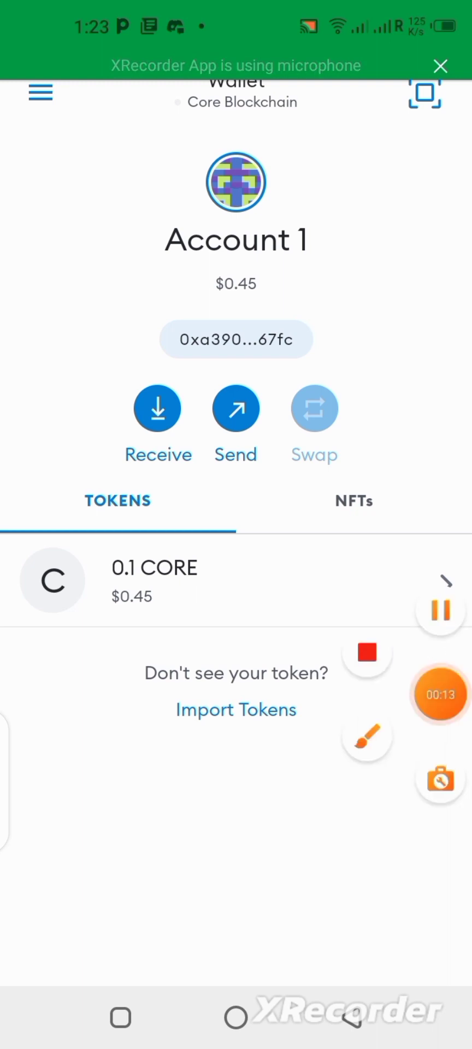
pyautogui.moveTo(321, 529)
pyautogui.mouseDown()
pyautogui.moveTo(140, 519)
pyautogui.moveTo(216, 664)
pyautogui.moveTo(300, 553)
pyautogui.mouseUp()
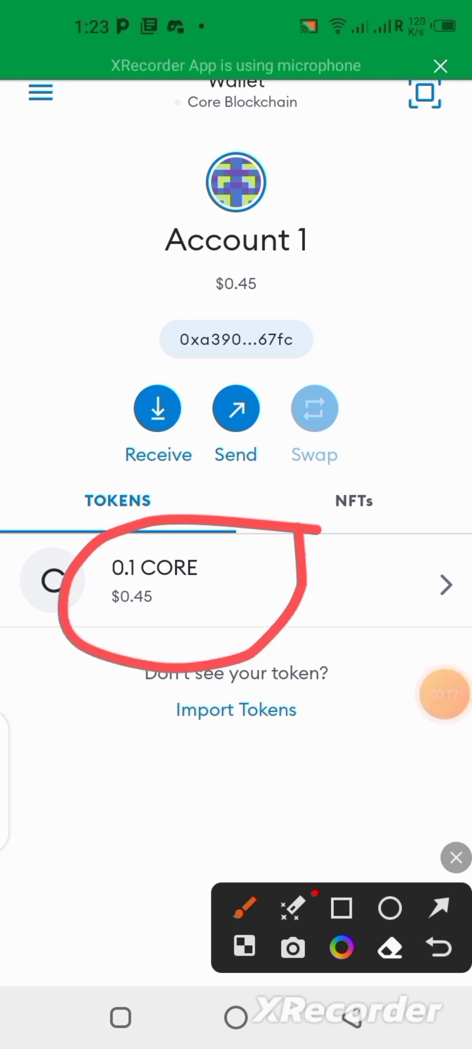
pyautogui.click(456, 857)
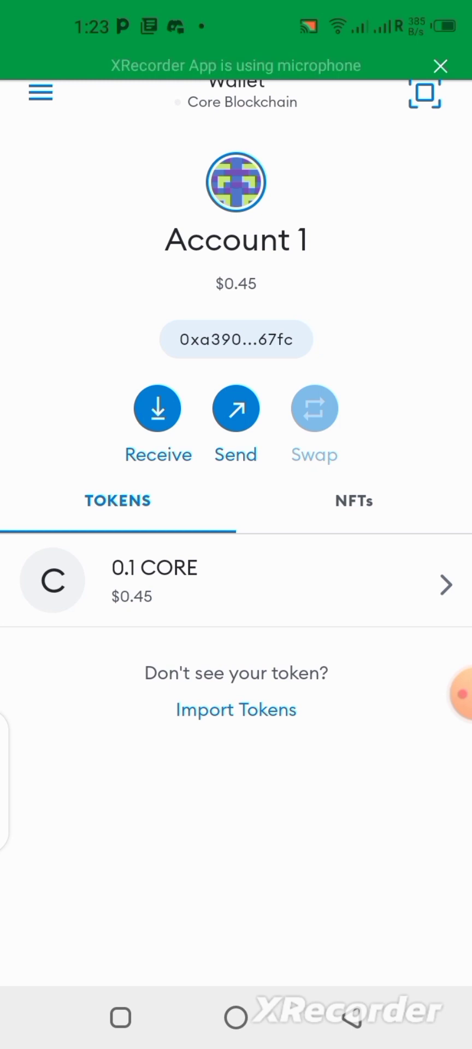
pyautogui.click(40, 91)
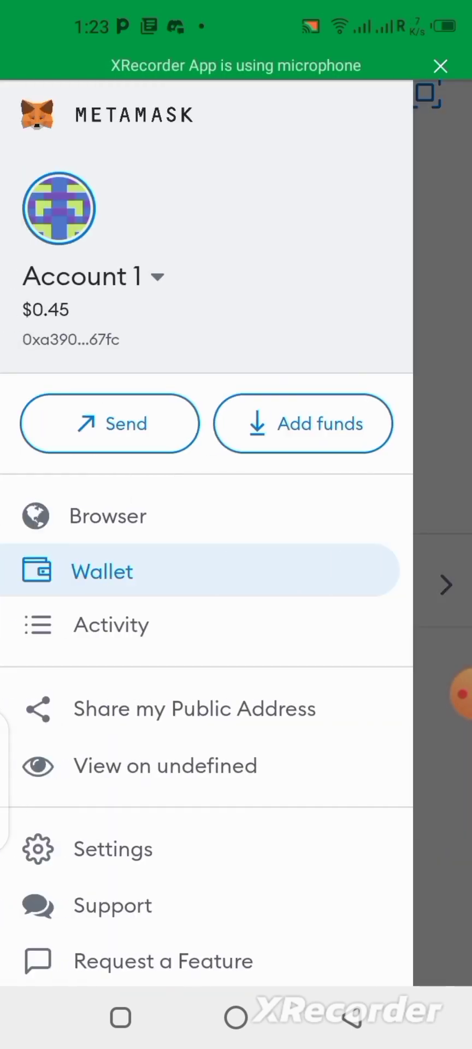
pyautogui.click(82, 515)
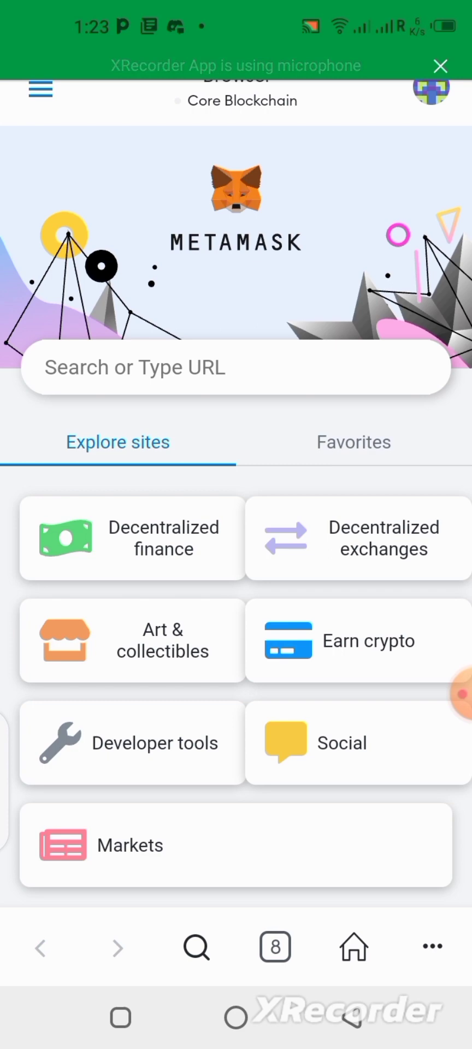
pyautogui.click(77, 367)
pyautogui.click(164, 367)
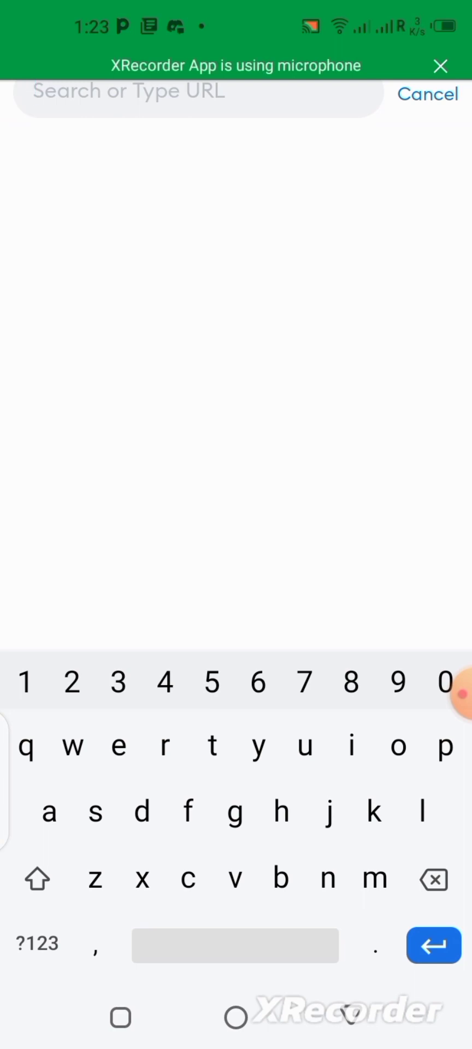
pyautogui.click(34, 93)
pyautogui.click(298, 173)
pyautogui.press('Return')
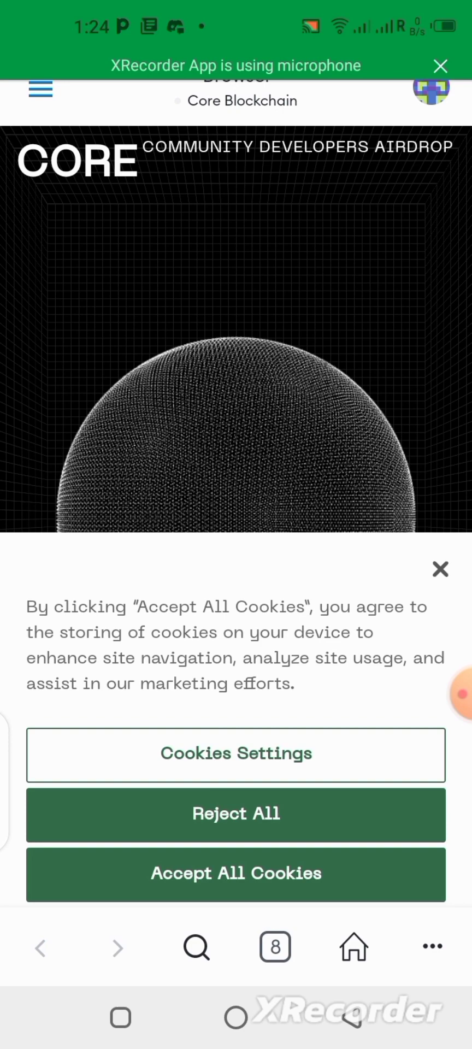
# Step: Accept all coredao.org cookies to reveal the Satoshi Plus consensus headline
pyautogui.click(236, 874)
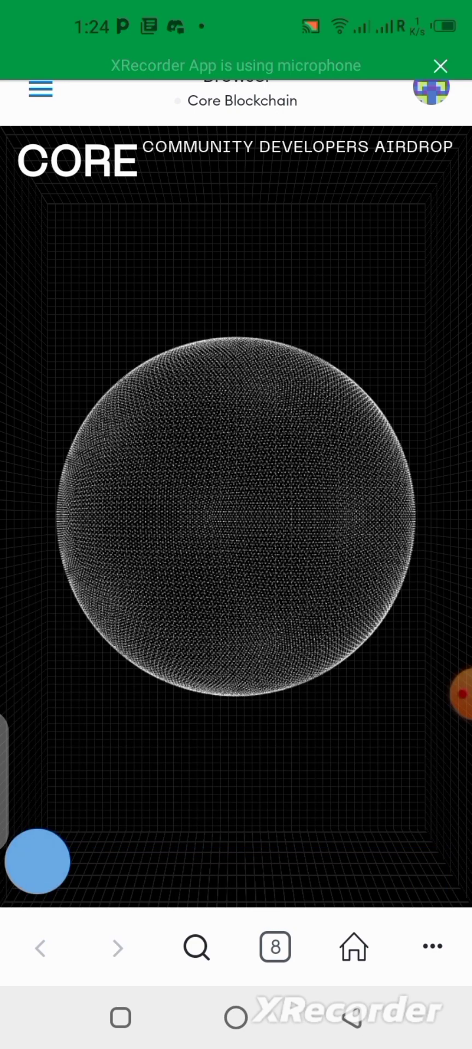
pyautogui.click(461, 693)
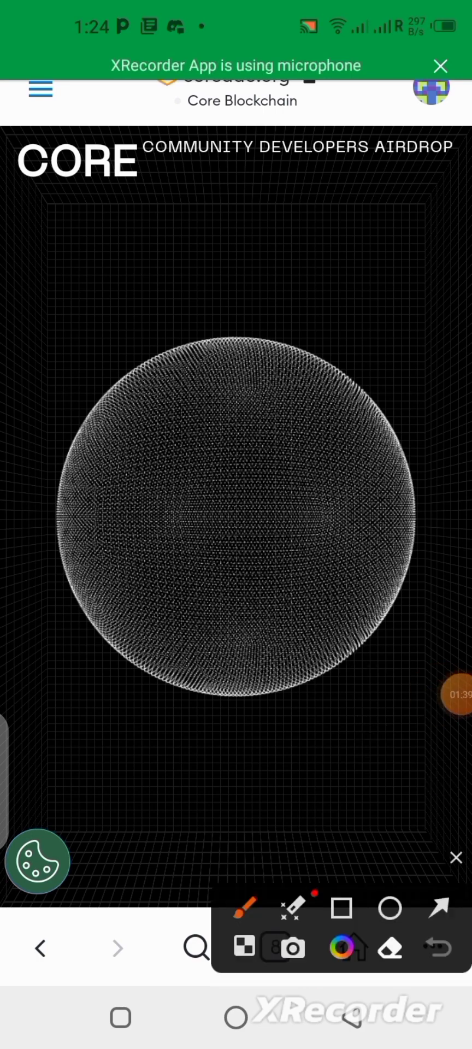
pyautogui.moveTo(420, 210)
pyautogui.mouseDown()
pyautogui.moveTo(364, 469)
pyautogui.moveTo(427, 174)
pyautogui.moveTo(408, 208)
pyautogui.moveTo(440, 193)
pyautogui.moveTo(446, 208)
pyautogui.mouseUp()
pyautogui.click(439, 907)
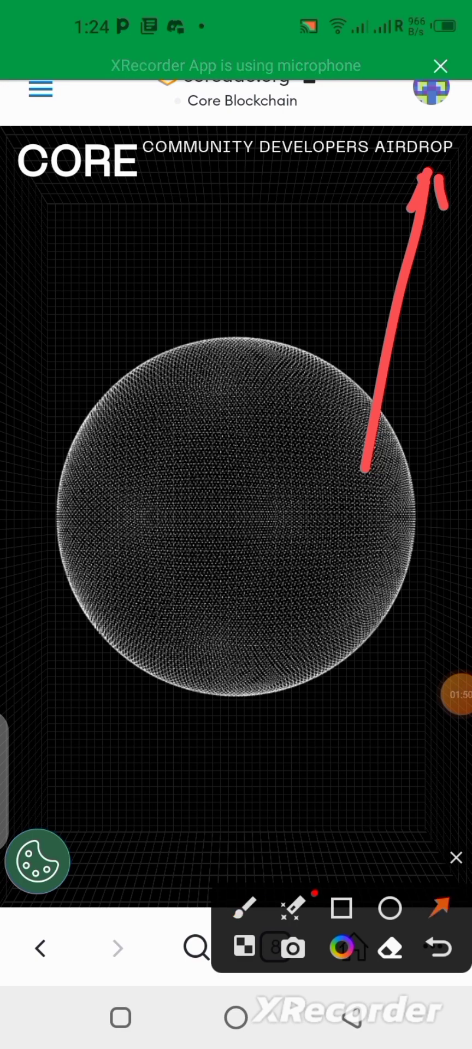
pyautogui.click(390, 948)
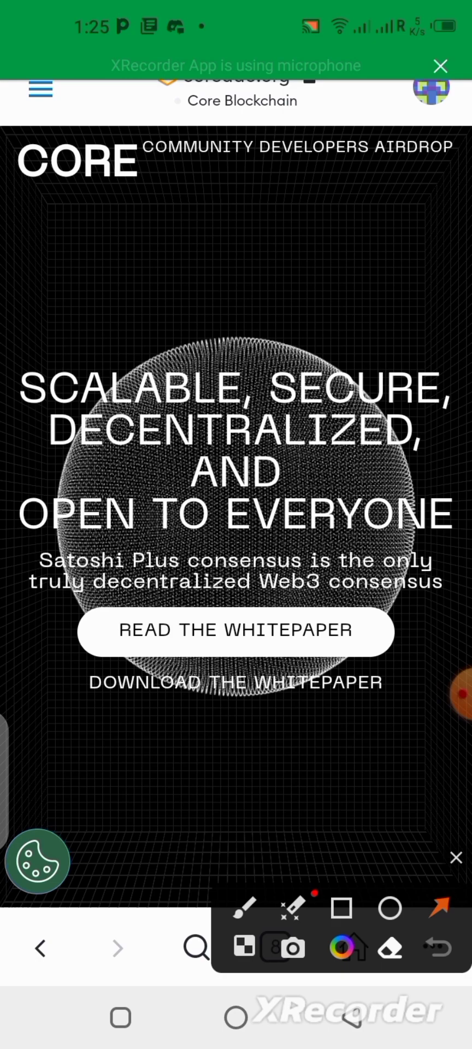
pyautogui.moveTo(355, 494); pyautogui.dragTo(430, 192)
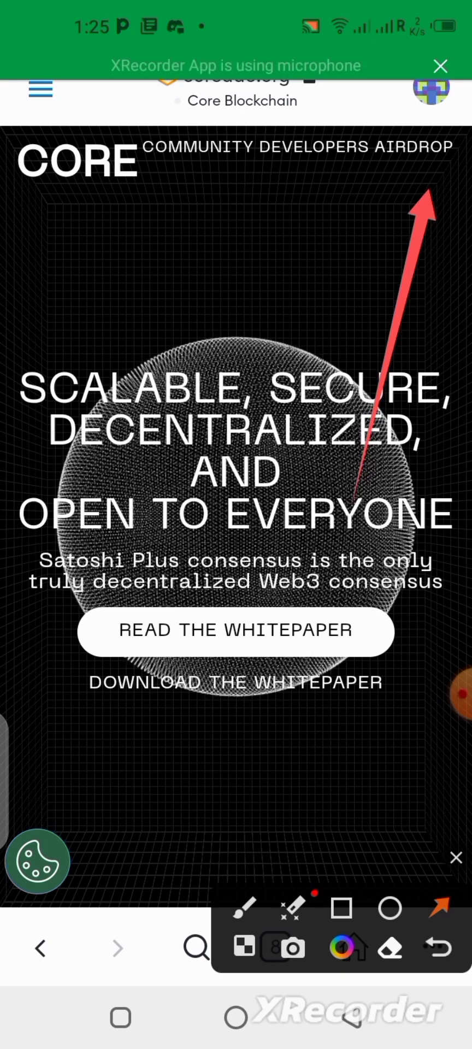
pyautogui.click(455, 858)
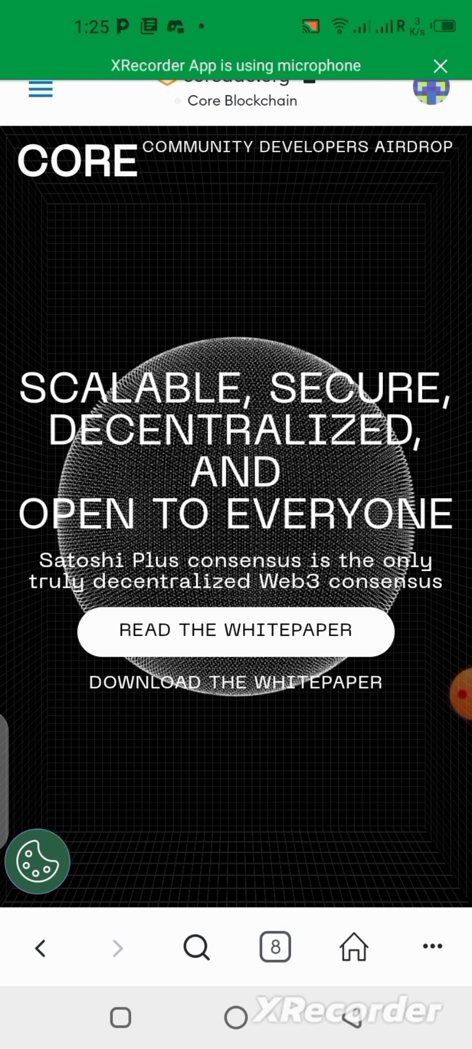
# Step: Open the AIRDROP claim flow and confirm Benin as the country of residence
pyautogui.click(413, 147)
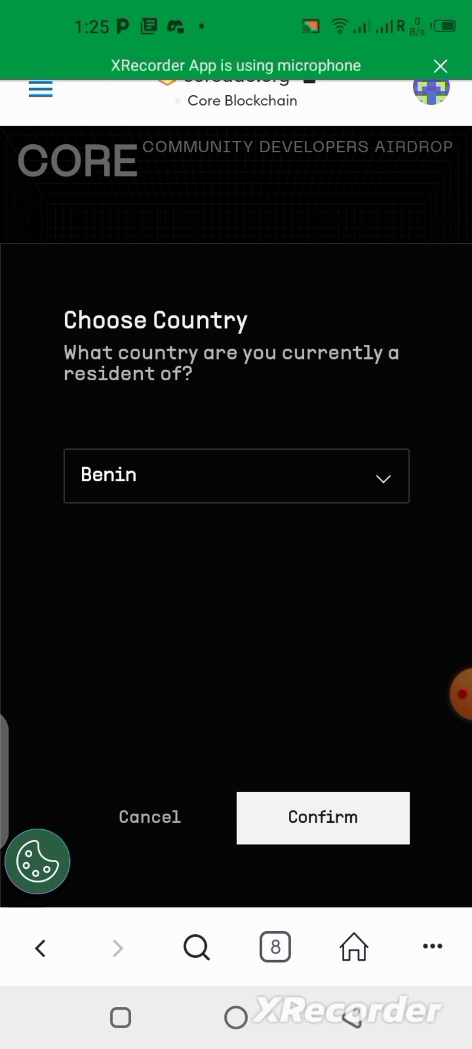
pyautogui.click(323, 817)
pyautogui.click(461, 694)
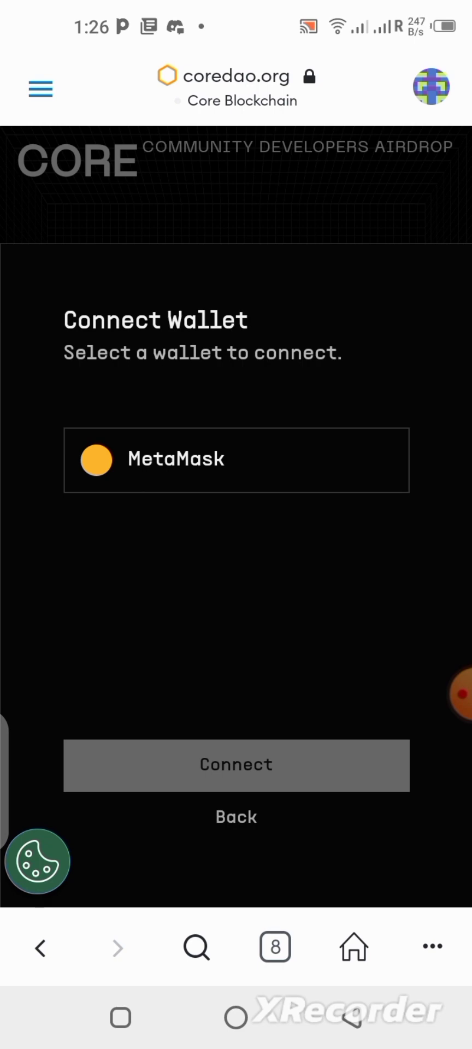
# Step: Connect MetaMask to coredao.org, showing 130.113 CORE claimable of 390.299 remaining
pyautogui.click(237, 460)
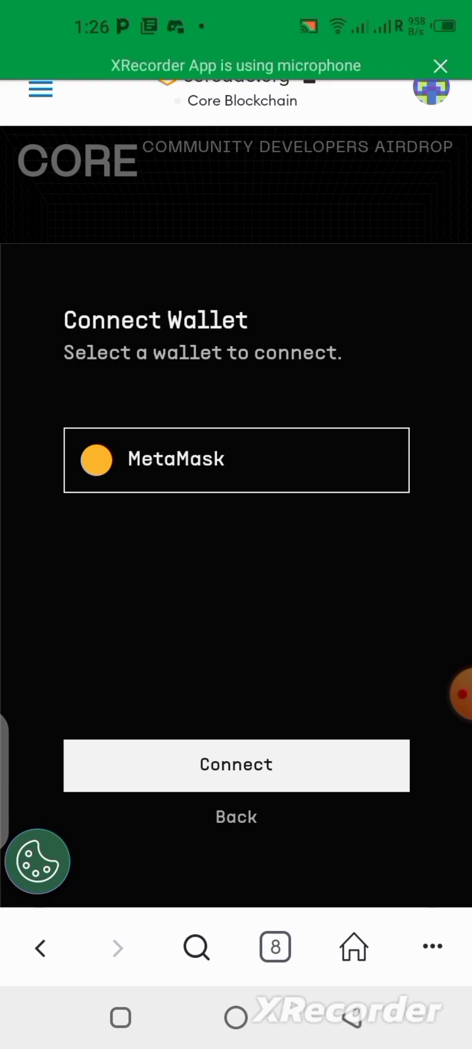
pyautogui.click(237, 765)
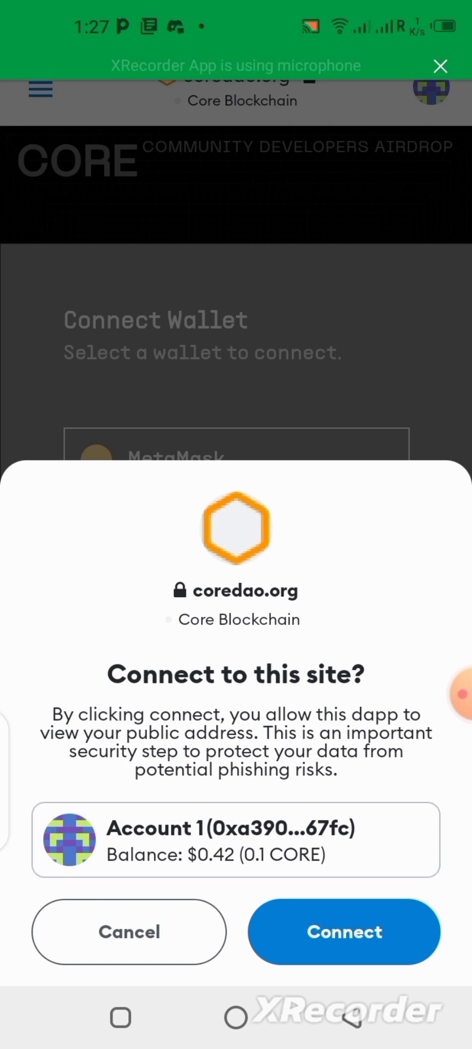
pyautogui.click(345, 931)
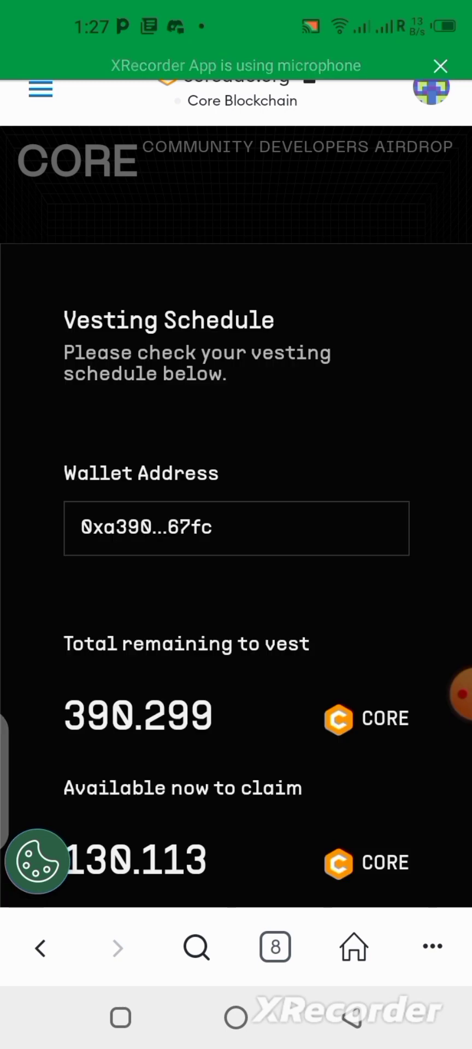
# Step: Scroll down the Vesting Schedule to the Claim control for 130.113 CORE
pyautogui.scroll(-3, 235, 546)
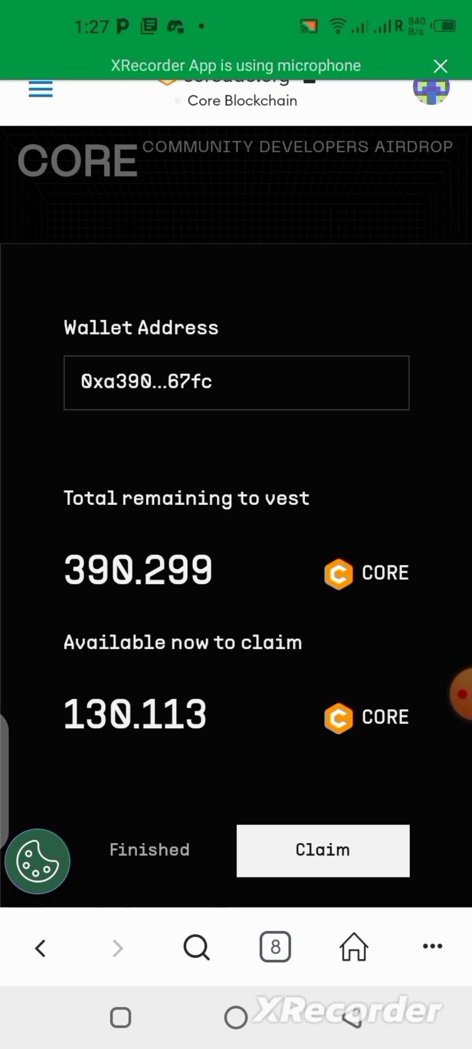
pyautogui.scroll(-1, 236, 581)
pyautogui.click(462, 694)
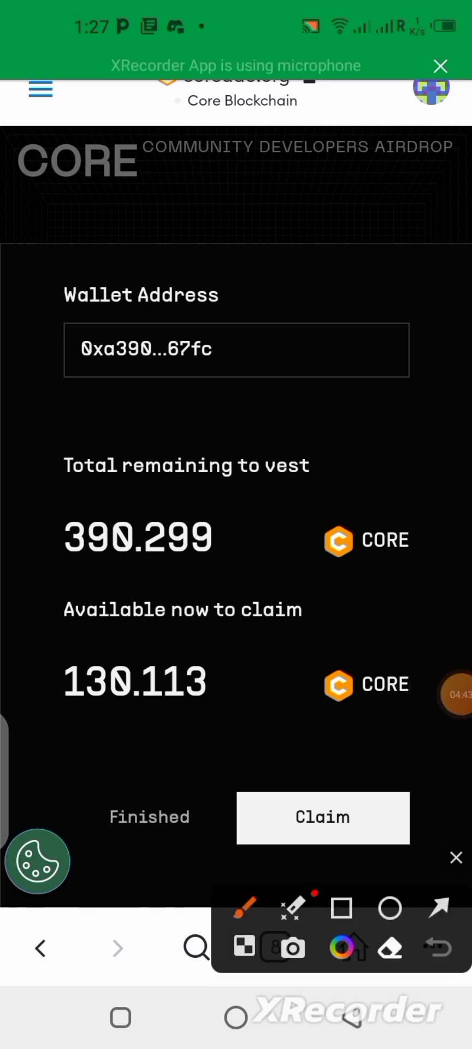
pyautogui.moveTo(271, 281)
pyautogui.mouseDown()
pyautogui.moveTo(168, 269)
pyautogui.moveTo(61, 423)
pyautogui.moveTo(285, 405)
pyautogui.mouseUp()
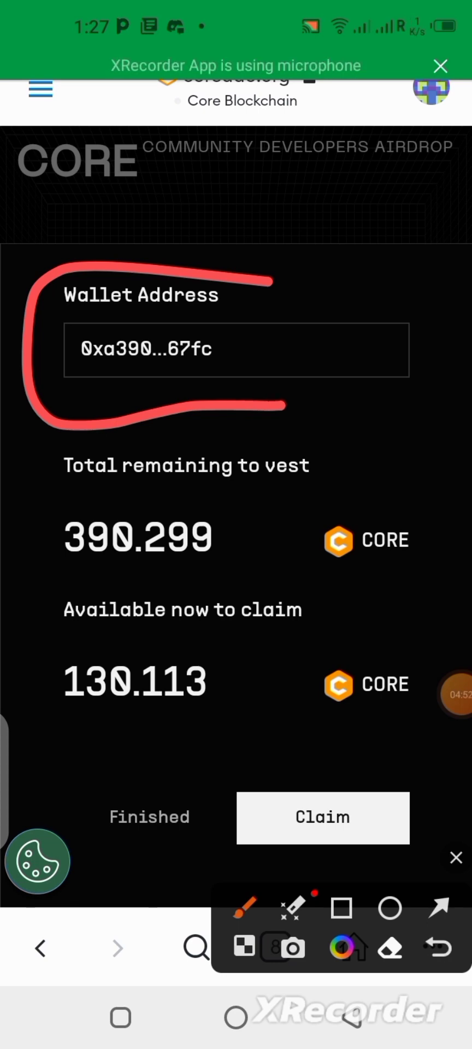
pyautogui.moveTo(403, 737); pyautogui.dragTo(214, 829)
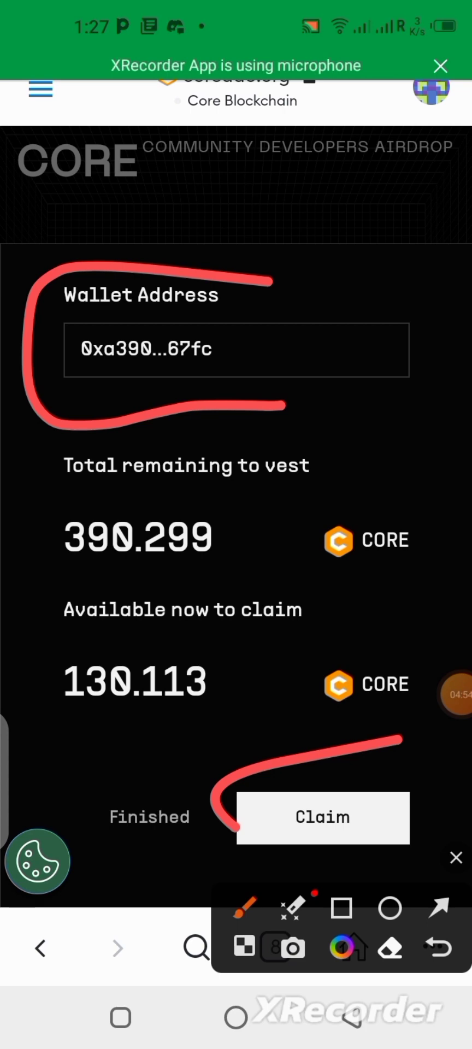
pyautogui.click(456, 857)
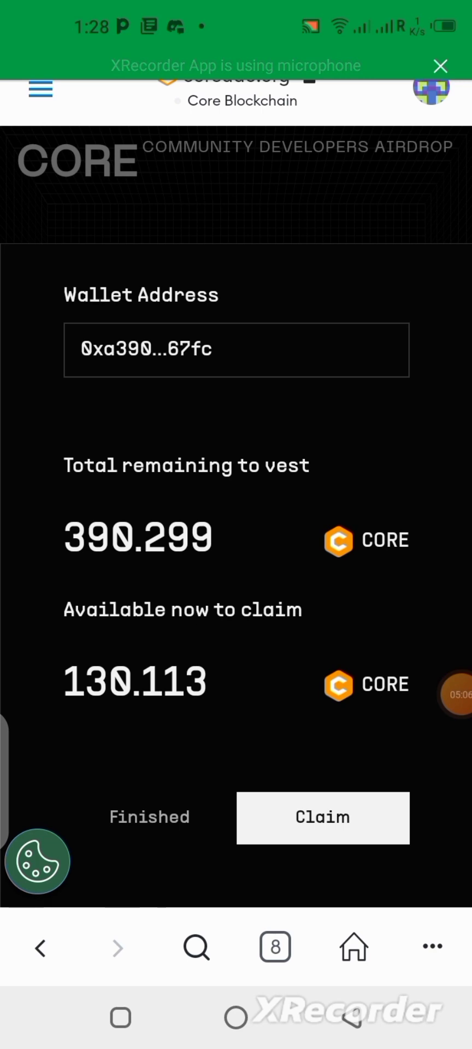
# Step: Claim the 130.113 CORE and approve the 0.00009 CORE-gas transaction in MetaMask
pyautogui.click(323, 818)
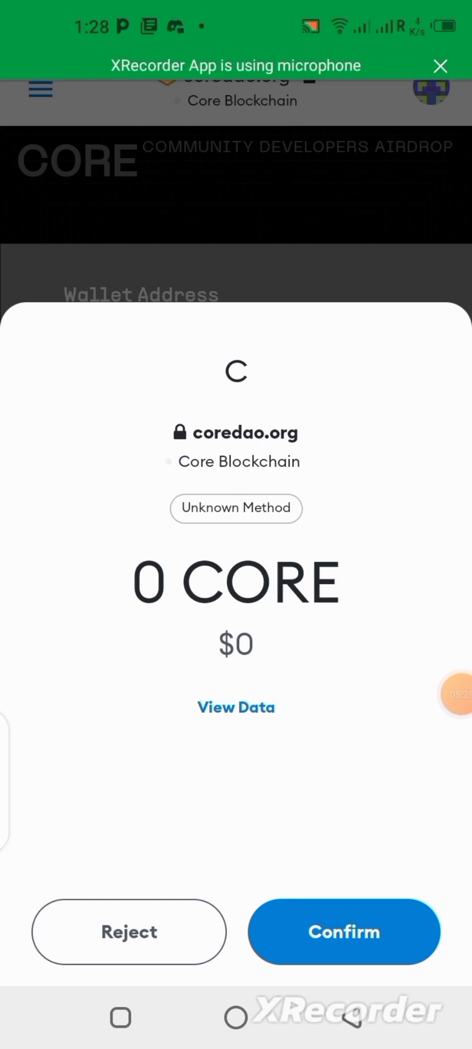
pyautogui.click(344, 931)
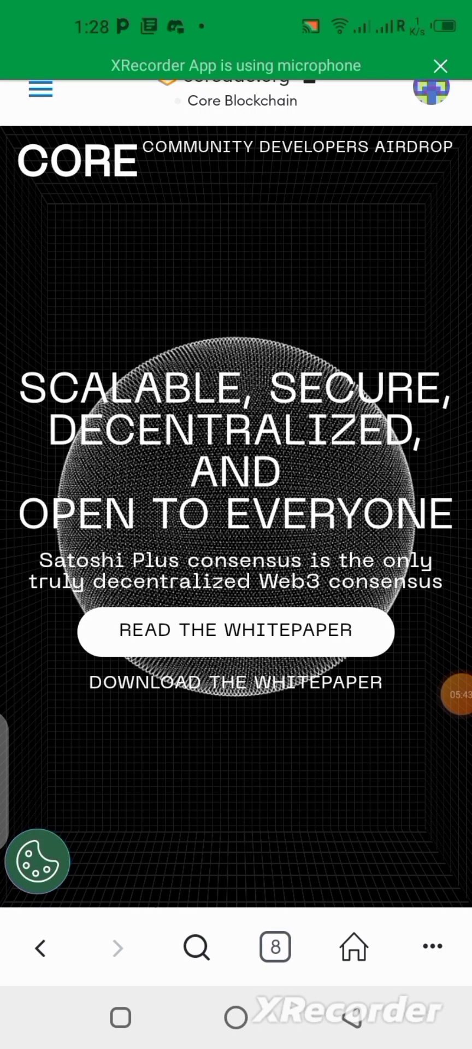
pyautogui.doubleClick(318, 682)
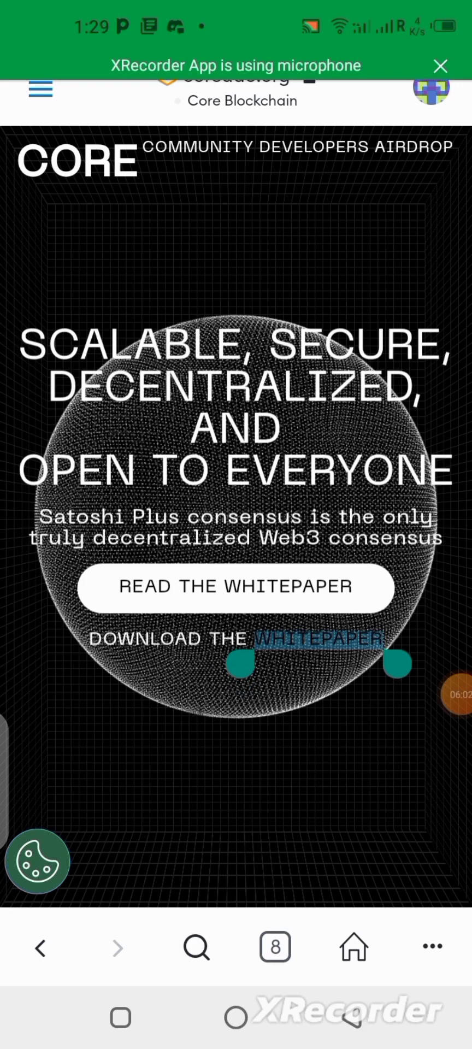
# Step: Clear the stray WHITEPAPER selection and return to the wallet showing 130.21375 CORE ($600.28)
pyautogui.click(236, 765)
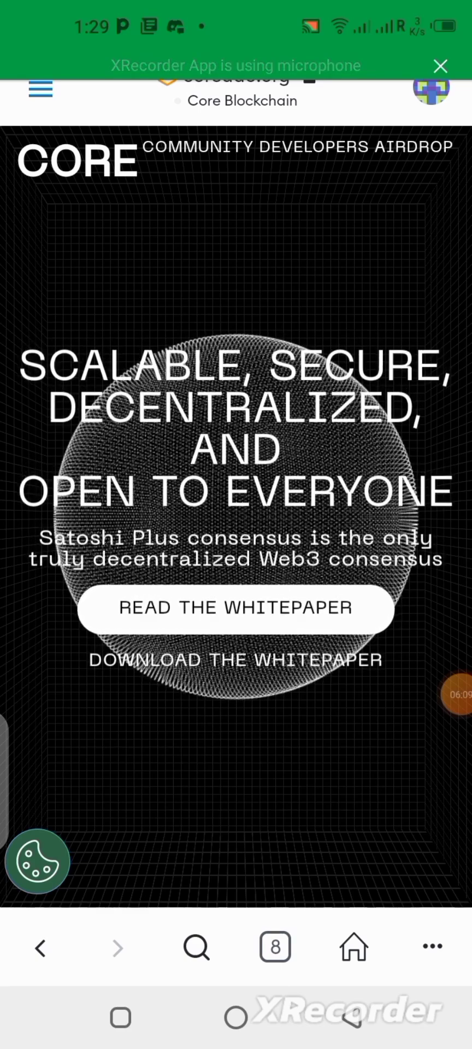
pyautogui.click(40, 88)
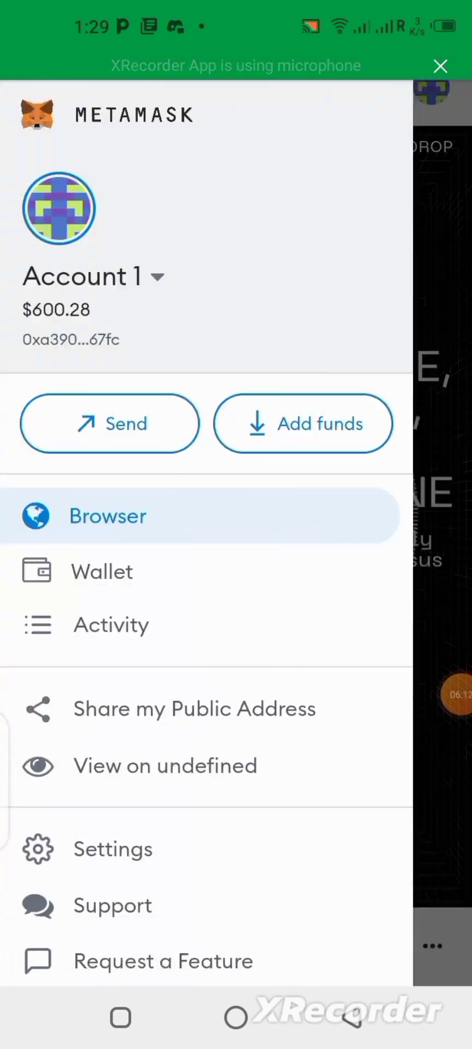
pyautogui.click(102, 571)
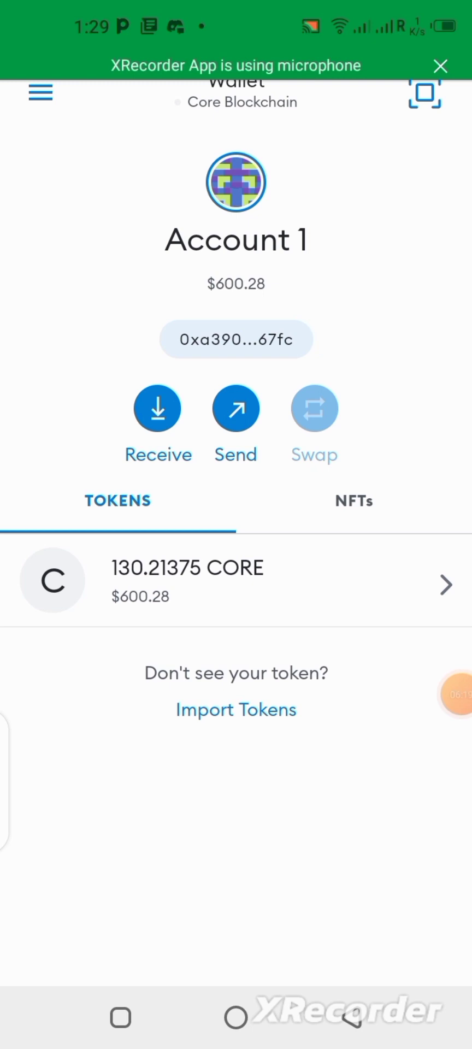
pyautogui.click(456, 693)
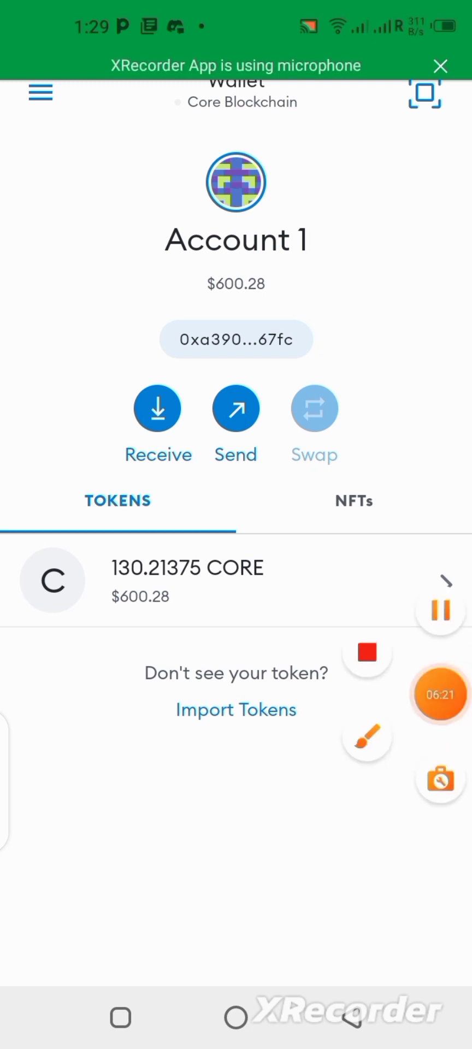
pyautogui.click(367, 736)
pyautogui.moveTo(318, 538)
pyautogui.mouseDown()
pyautogui.moveTo(82, 573)
pyautogui.moveTo(339, 578)
pyautogui.mouseUp()
pyautogui.click(456, 858)
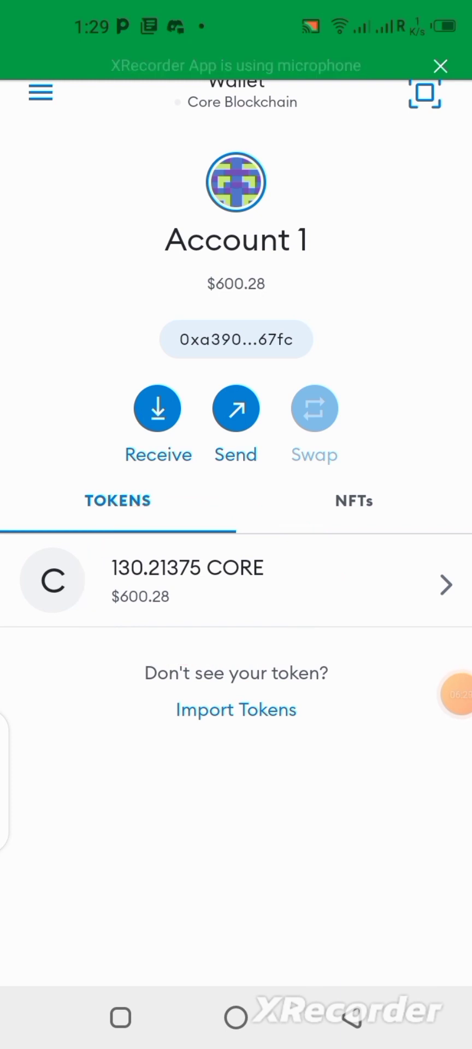